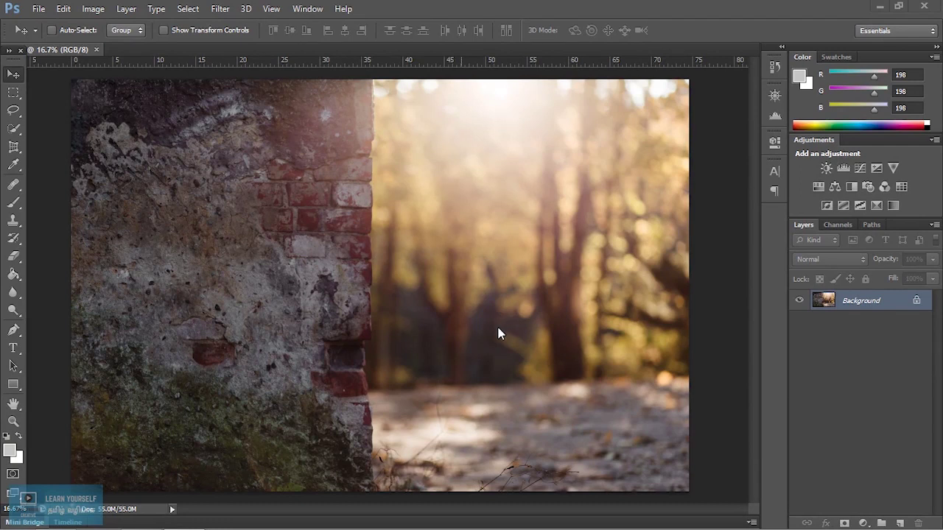
Open Filter > Render > Lighting Effects on the brick wall and forest photo.
click(220, 9)
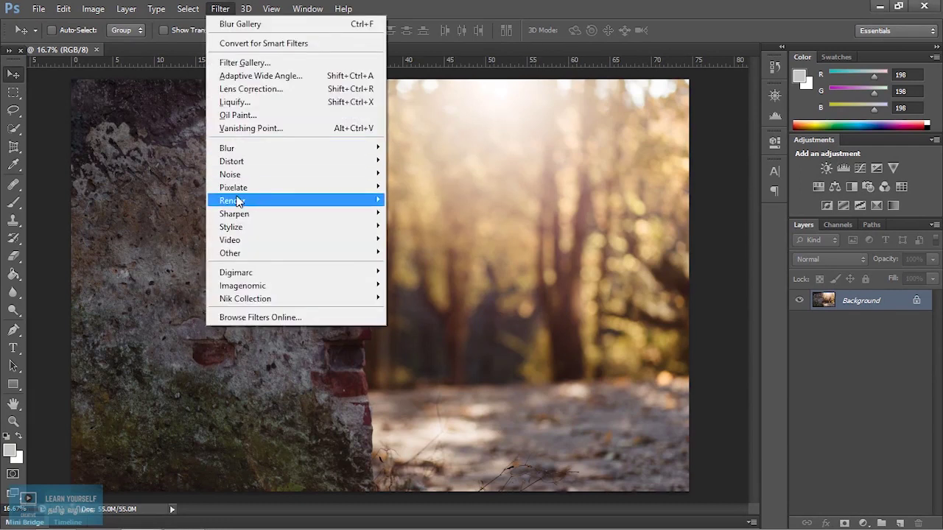
mouse_move(233, 200)
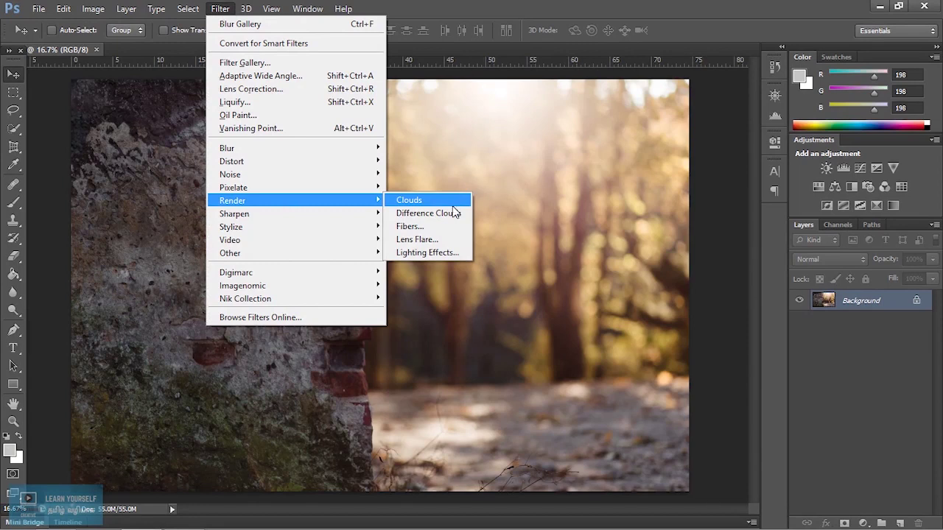
click(444, 253)
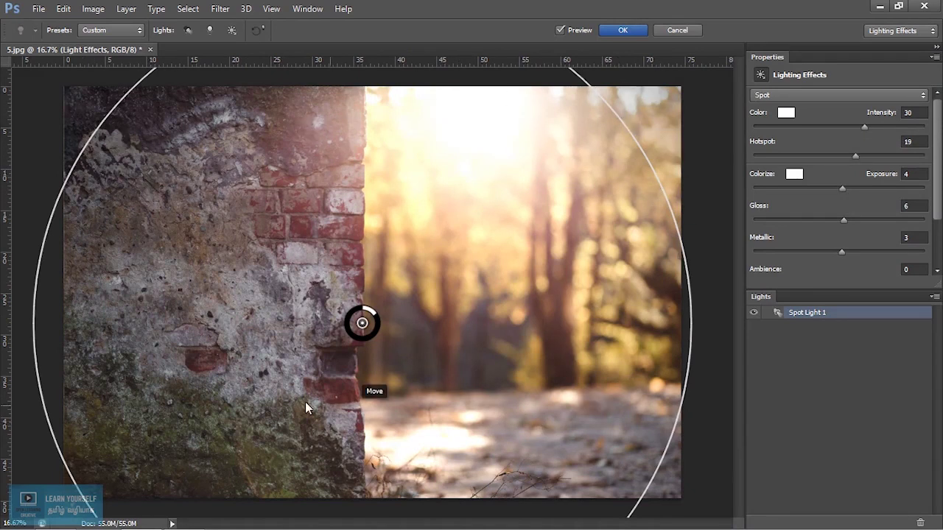
Preview the 2 O'clock Spotlight, Blue Omni, Circle Of Light, Crossing Down and Crossing presets.
click(120, 32)
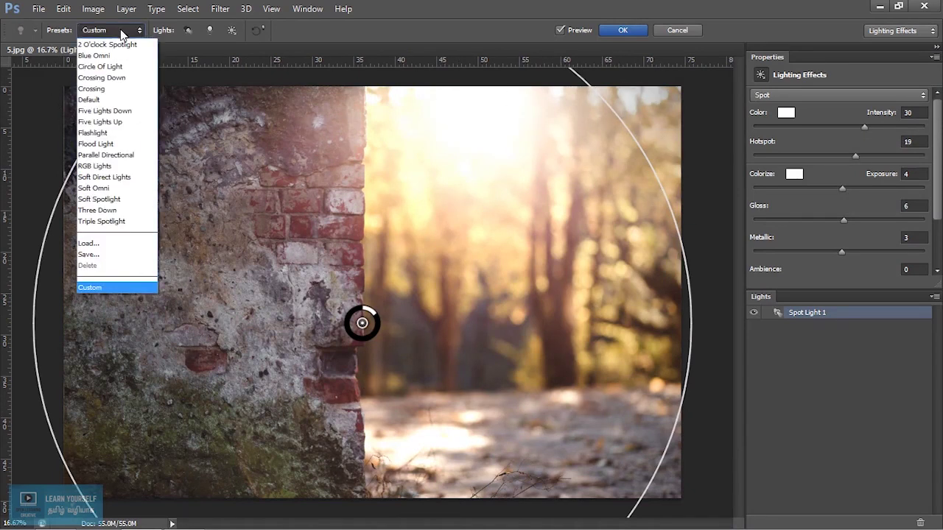
click(119, 49)
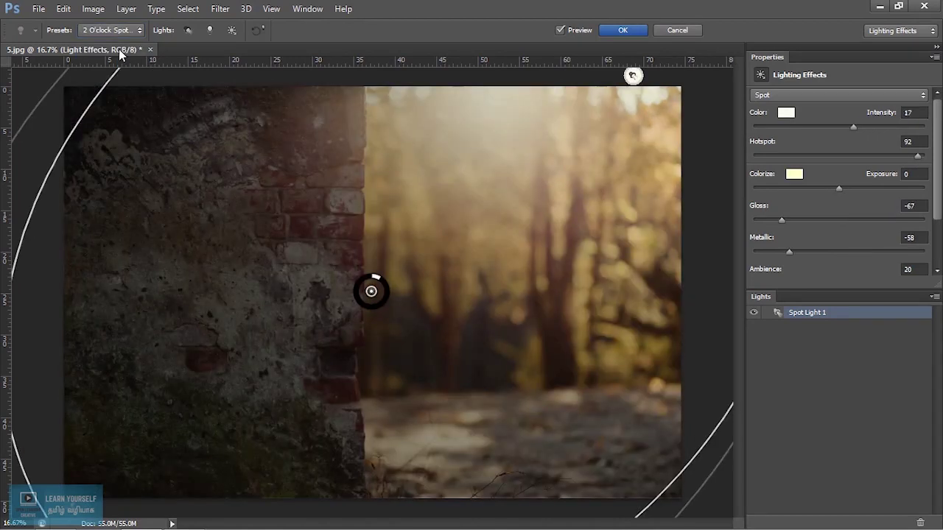
scroll(449, 311, down, 3)
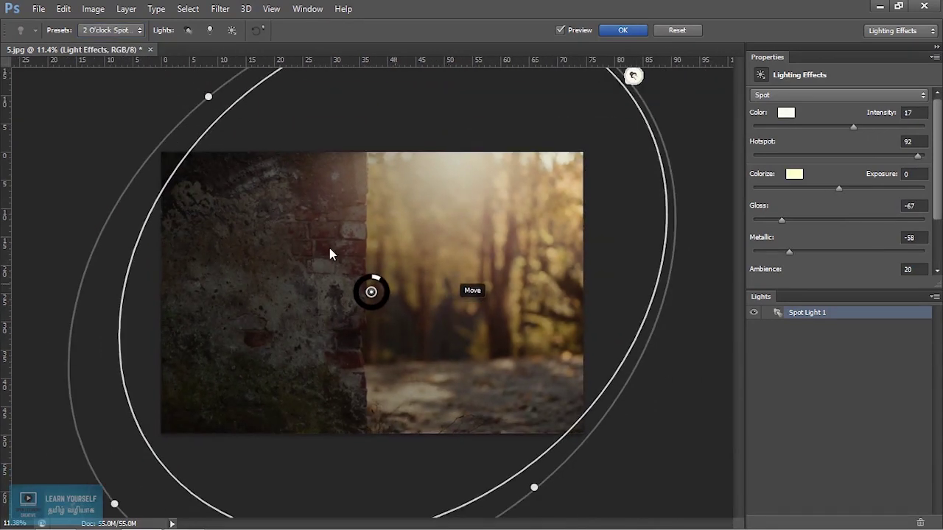
click(124, 32)
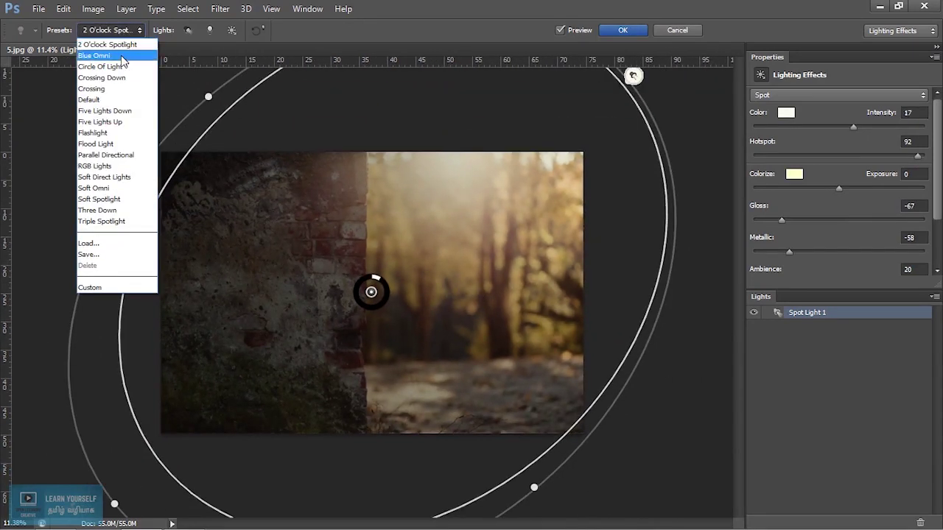
click(121, 56)
click(125, 31)
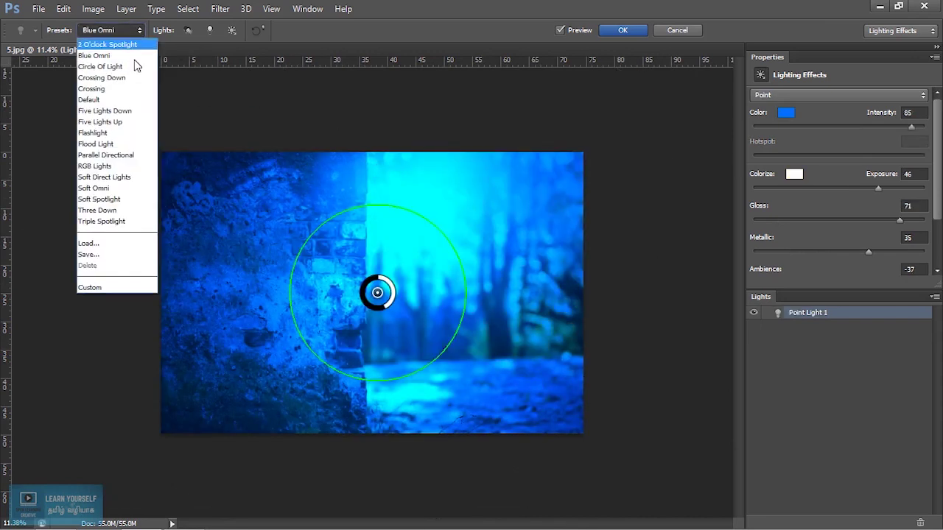
click(122, 67)
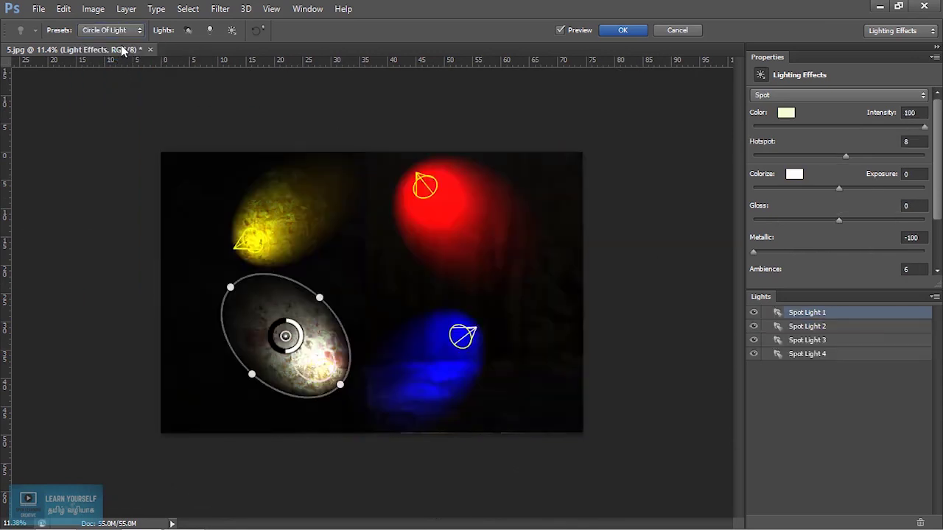
click(127, 33)
click(125, 76)
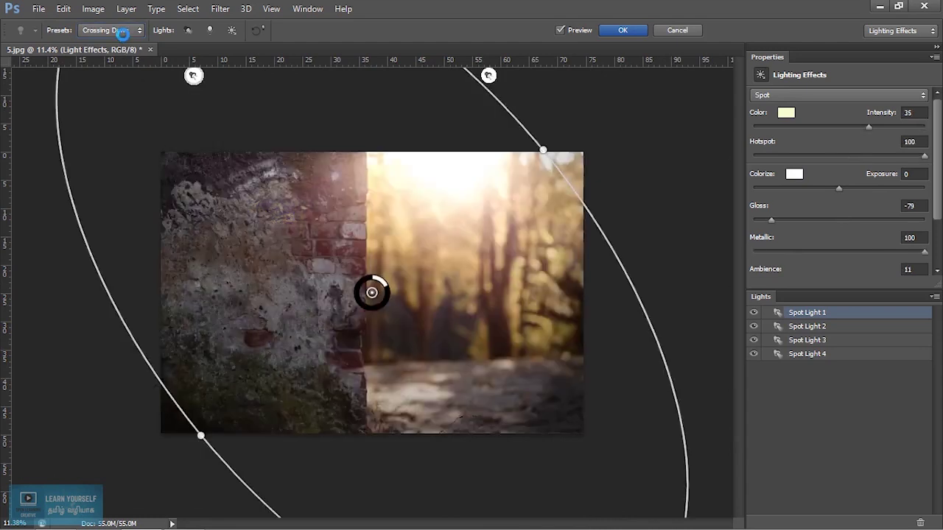
click(121, 31)
click(122, 87)
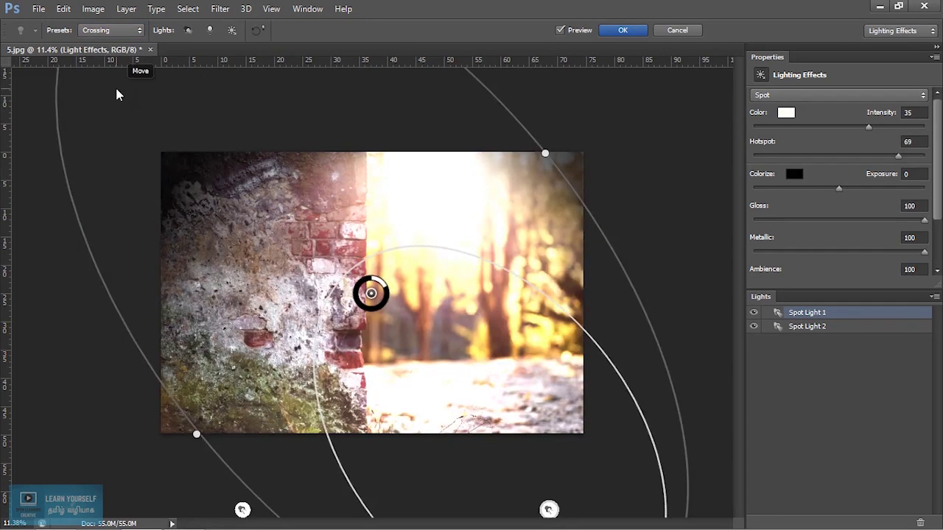
Preview the Default, Five Lights Down, Five Lights Up, Flashlight, Flood Light and Parallel Directional presets.
click(121, 31)
click(123, 105)
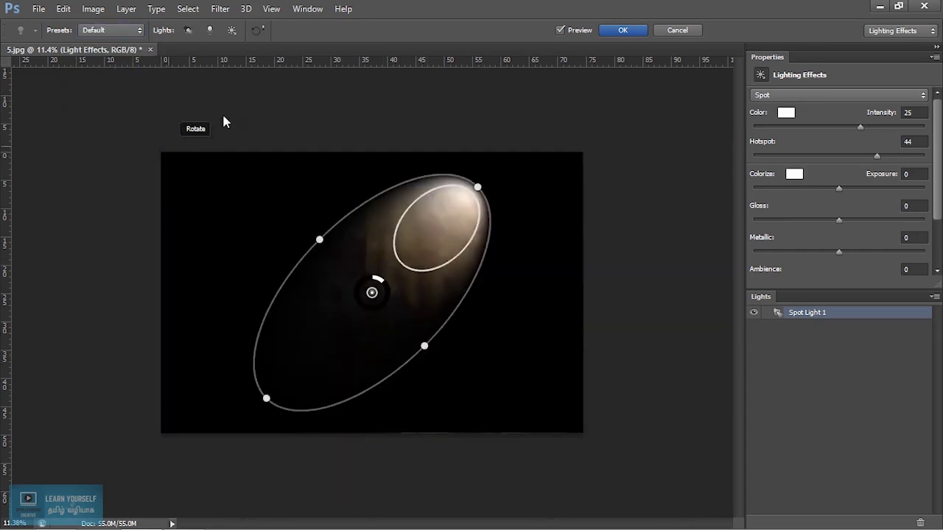
click(110, 30)
click(118, 112)
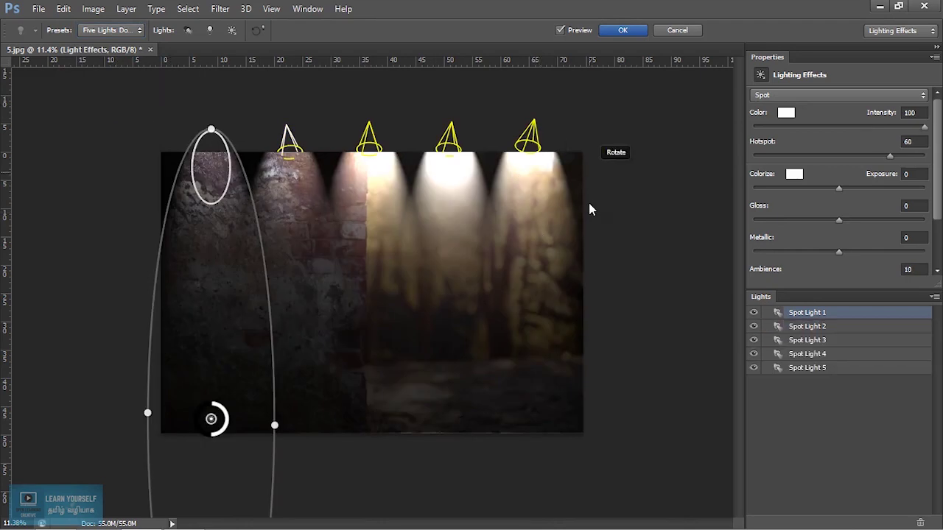
click(110, 30)
click(118, 140)
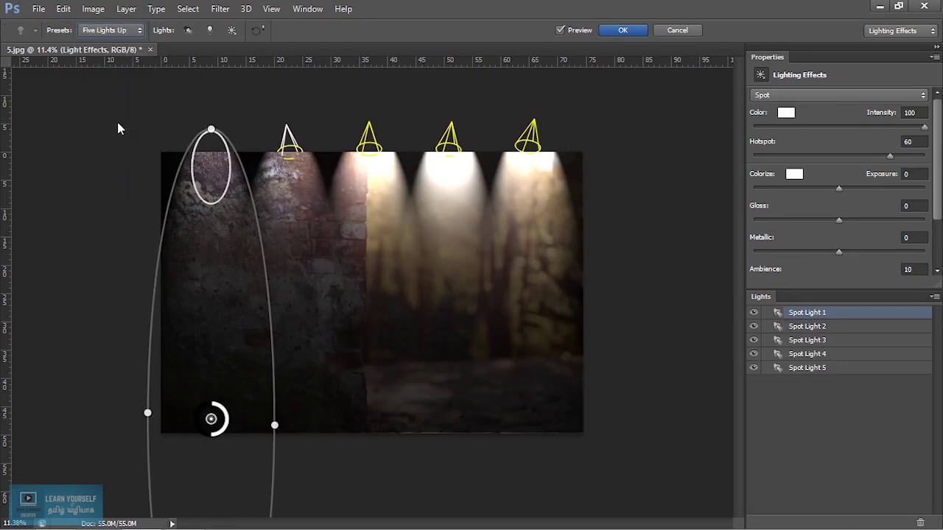
click(122, 29)
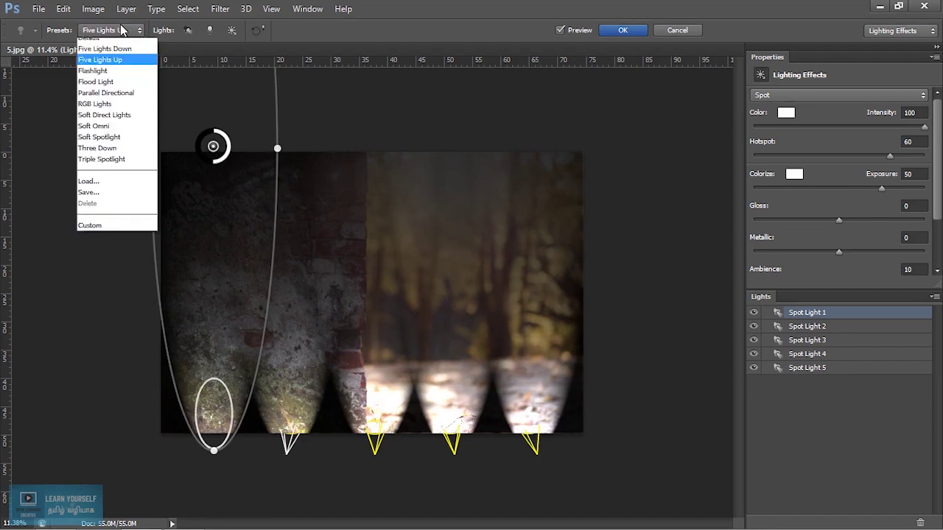
click(118, 129)
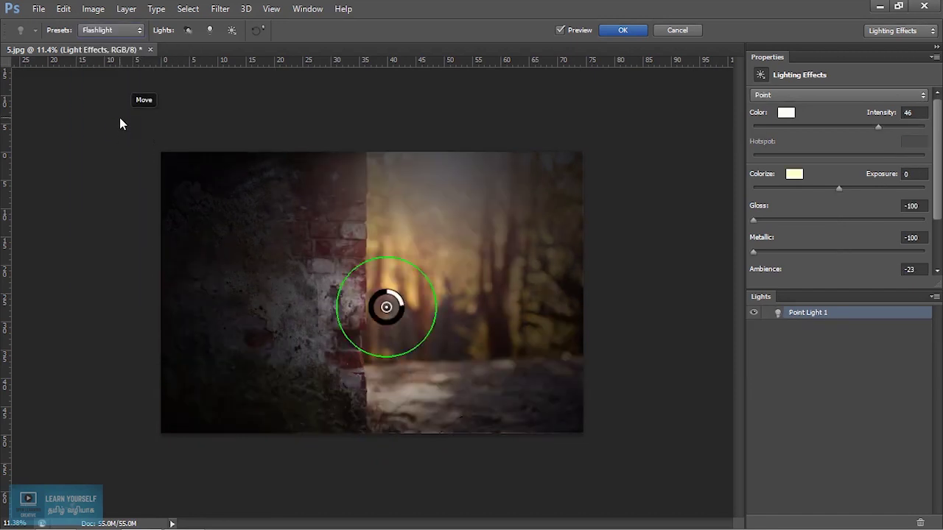
click(112, 30)
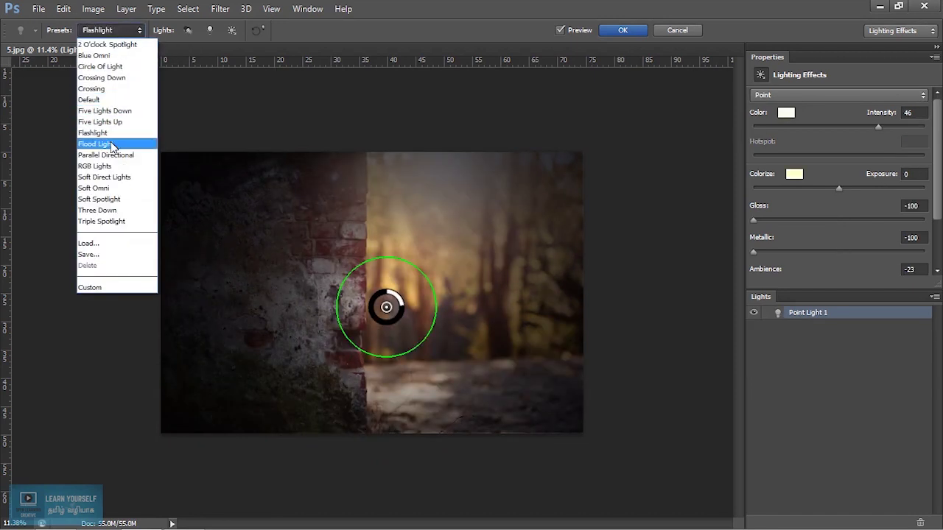
click(112, 145)
click(112, 31)
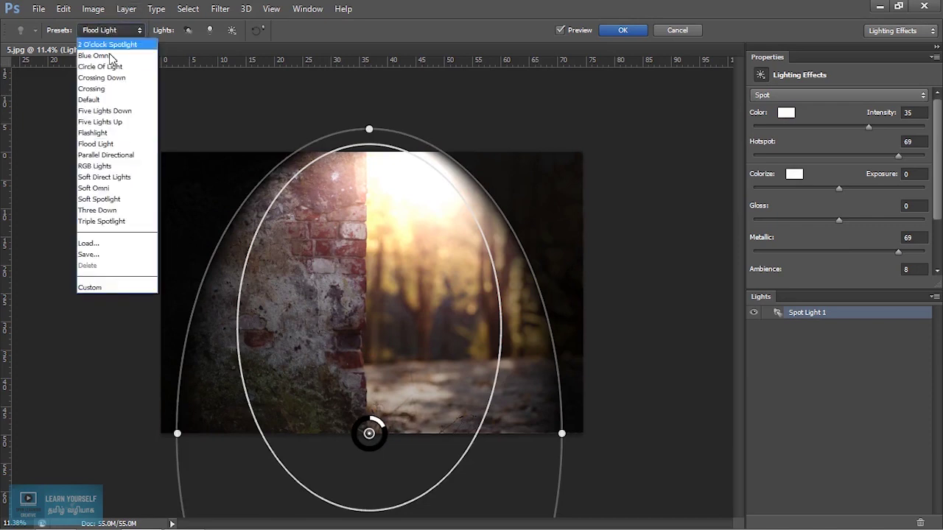
click(107, 154)
Revisit Flood Light and Soft Omni, then settle on the Default spotlight preset.
click(118, 30)
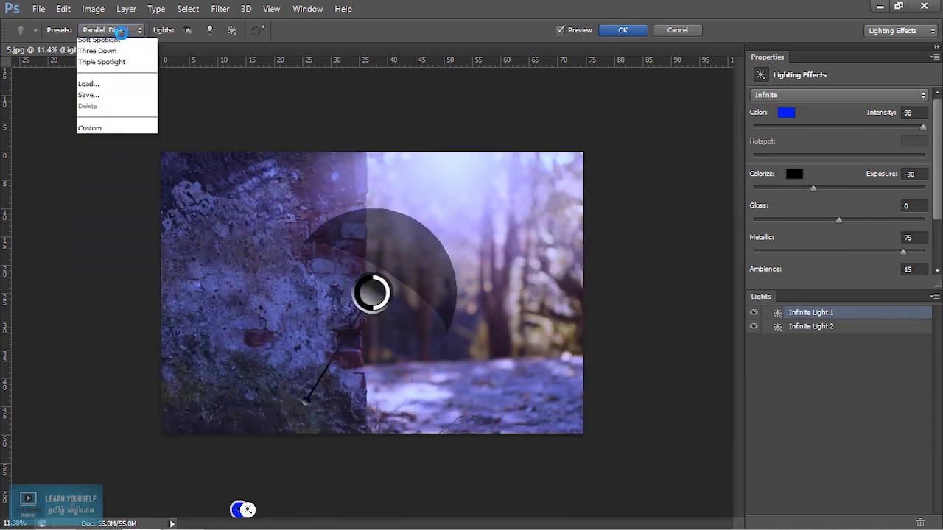
click(120, 147)
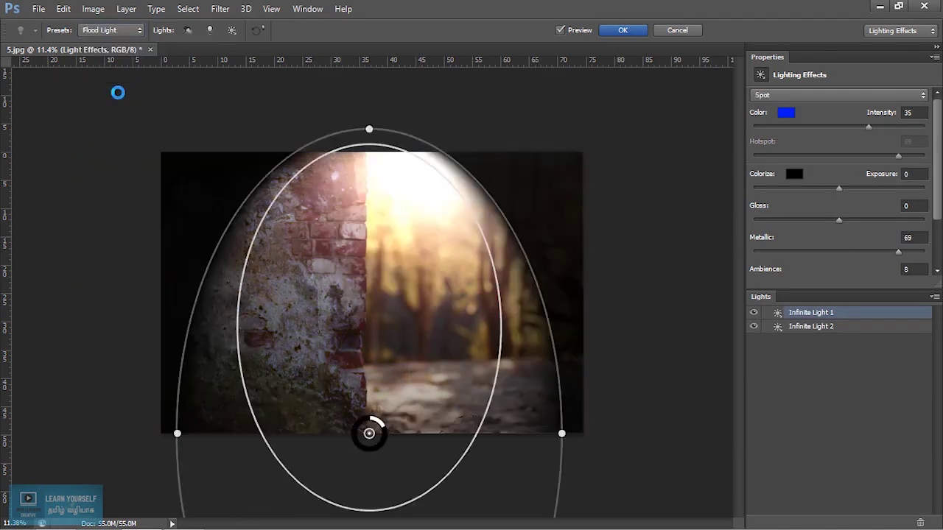
click(125, 31)
click(111, 185)
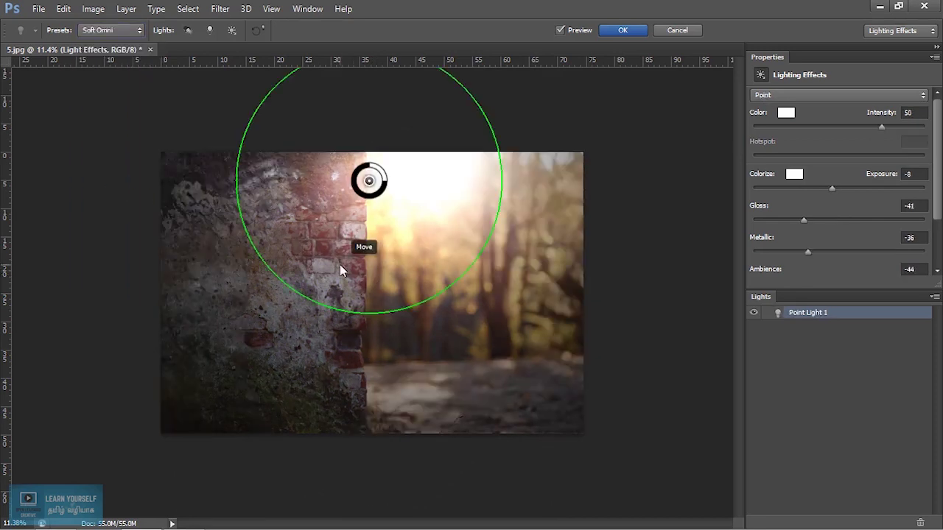
click(125, 33)
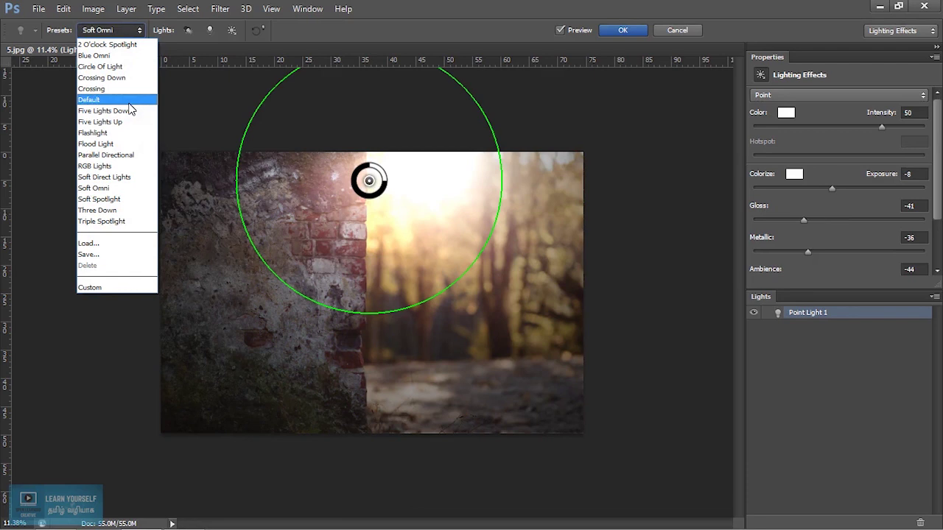
click(128, 103)
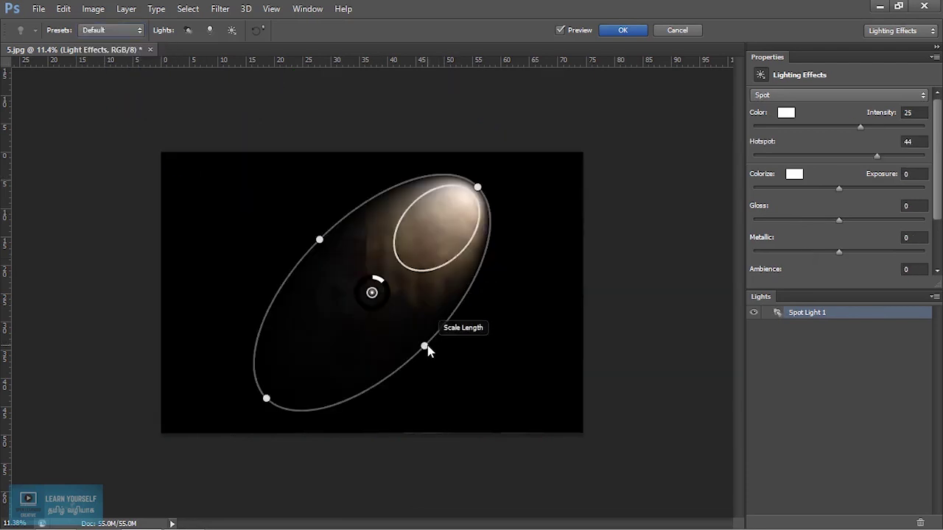
Enlarge the narrow default spotlight to cover most of the photo and reposition it.
drag(425, 346, 489, 381)
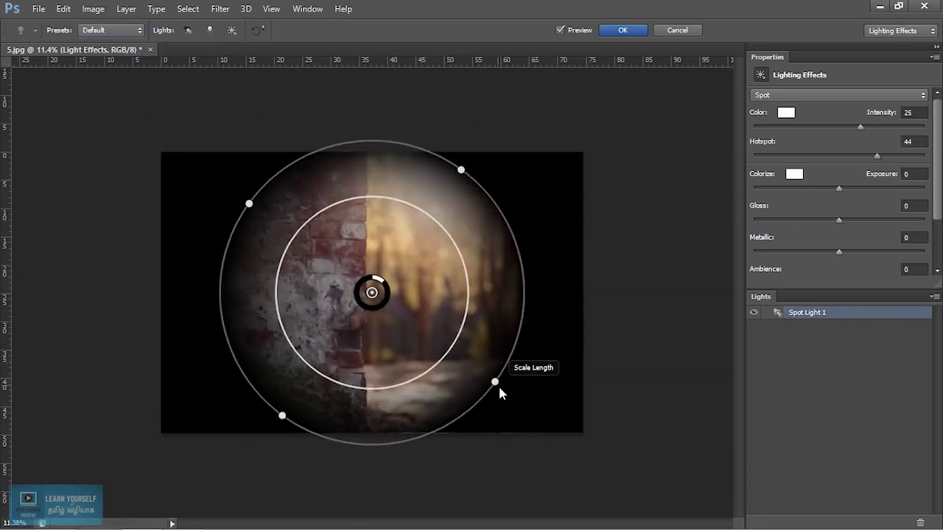
mouse_move(495, 384)
mouse_down()
mouse_move(511, 452)
mouse_move(545, 462)
mouse_up()
mouse_move(463, 418)
mouse_down()
mouse_move(432, 340)
mouse_move(391, 294)
mouse_move(418, 294)
mouse_move(402, 301)
mouse_move(402, 271)
mouse_up()
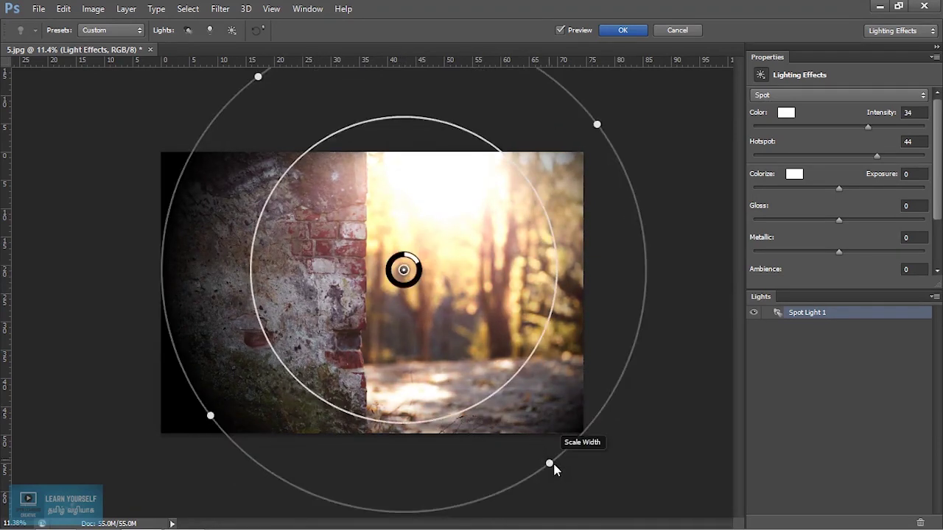
Widen the outer ellipse and move the spotlight down-left onto the brick wall edge.
drag(549, 465, 226, 439)
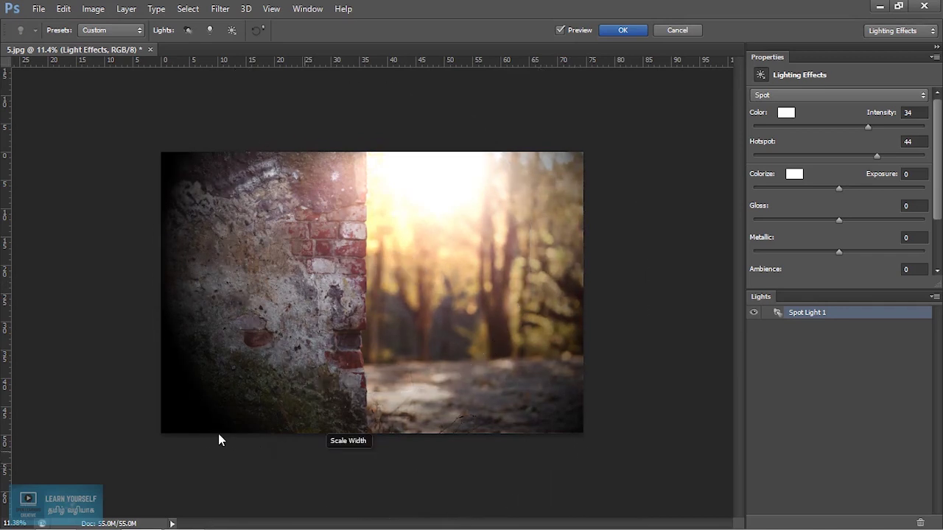
drag(208, 429, 181, 435)
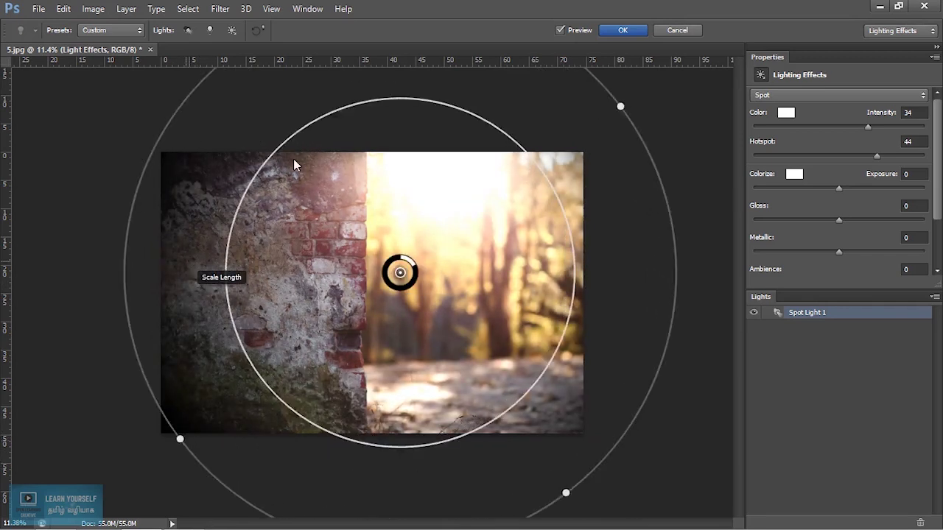
drag(400, 273, 385, 288)
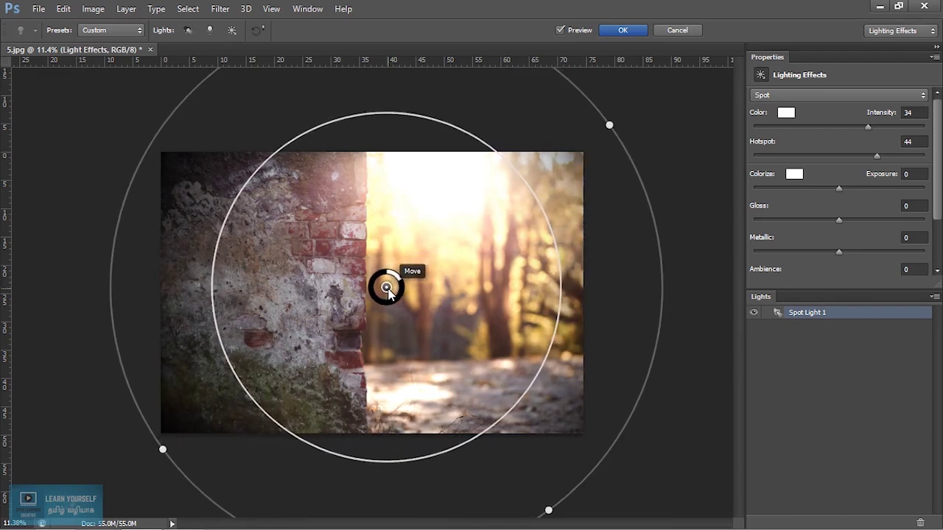
drag(545, 507, 539, 505)
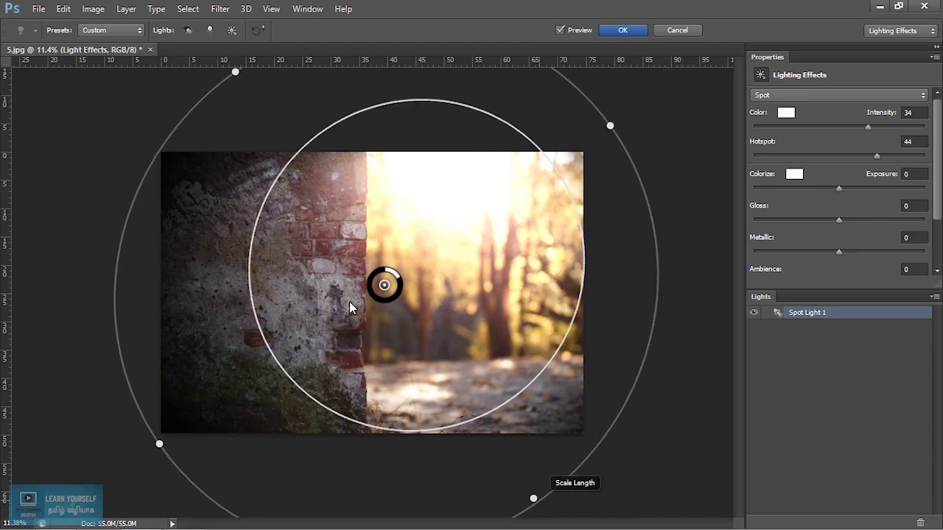
drag(384, 285, 351, 310)
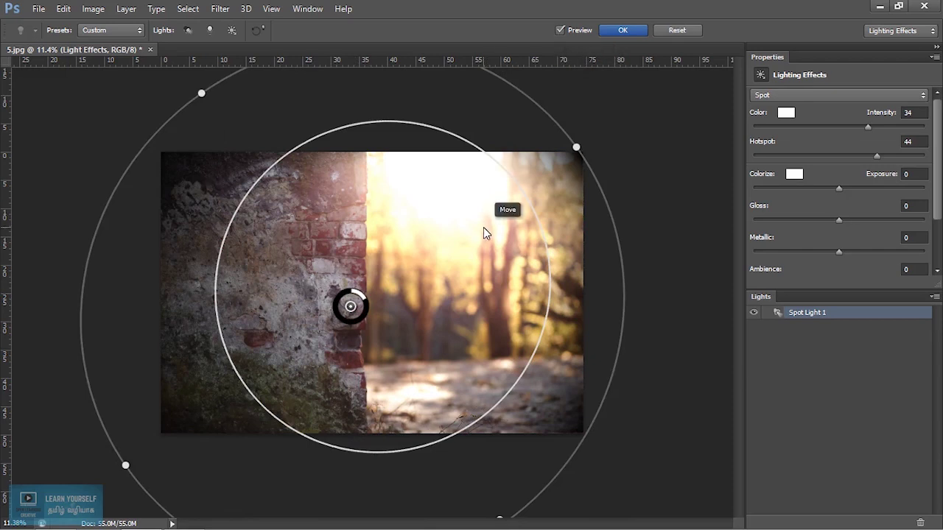
alt+scroll(484, 229, up, 2)
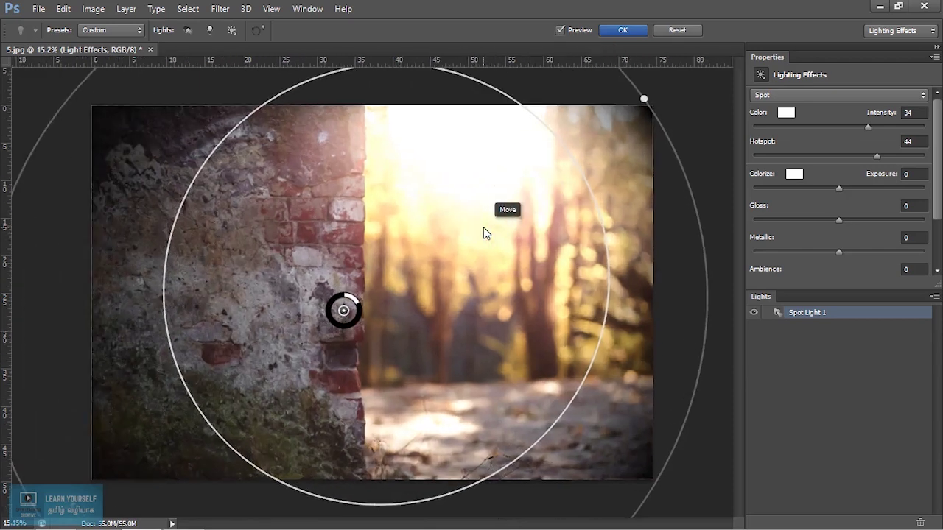
click(558, 30)
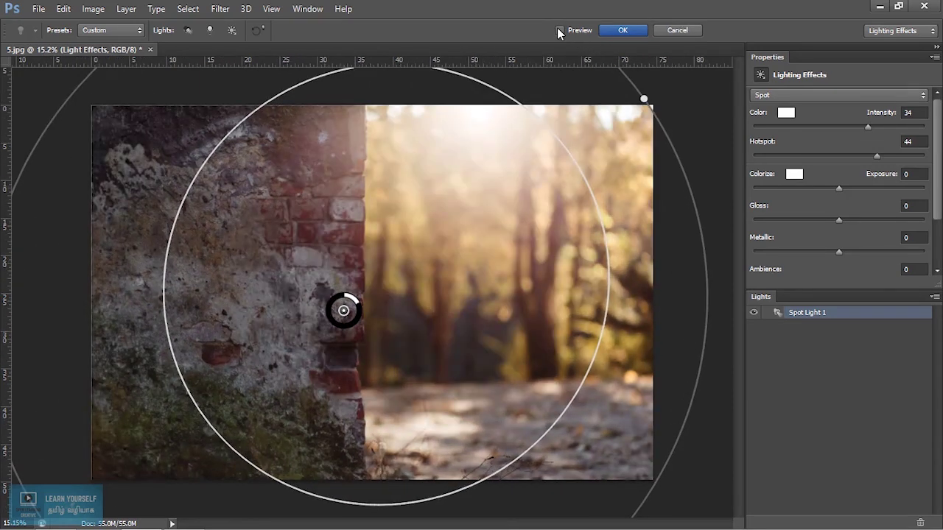
click(559, 30)
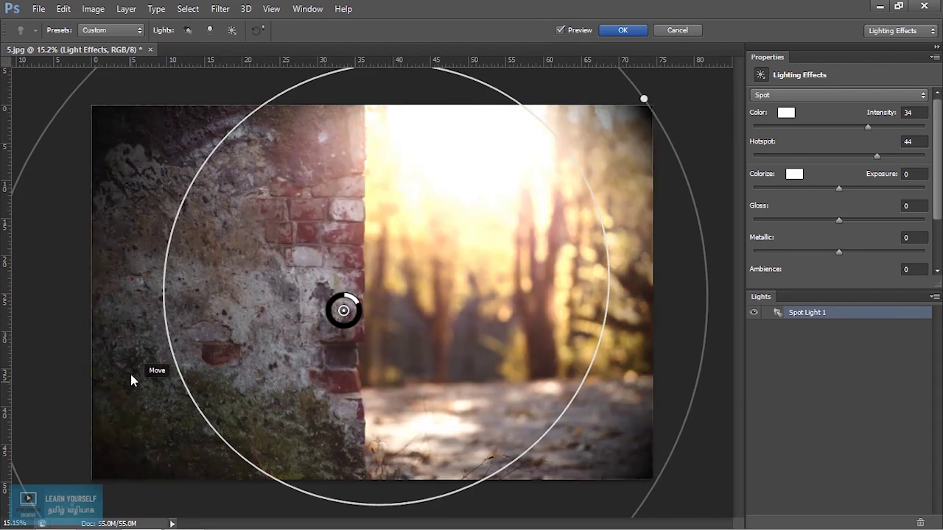
scroll(462, 312, up, 1)
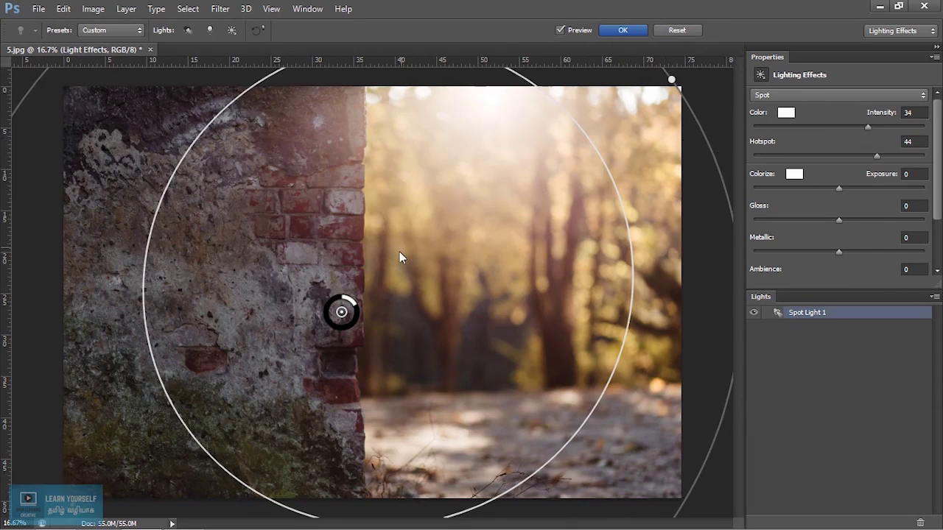
click(786, 115)
Set the light colour to pale blue cbdcff, then toggle Preview to compare.
mouse_move(748, 148)
mouse_down()
mouse_move(751, 140)
mouse_move(651, 116)
mouse_up()
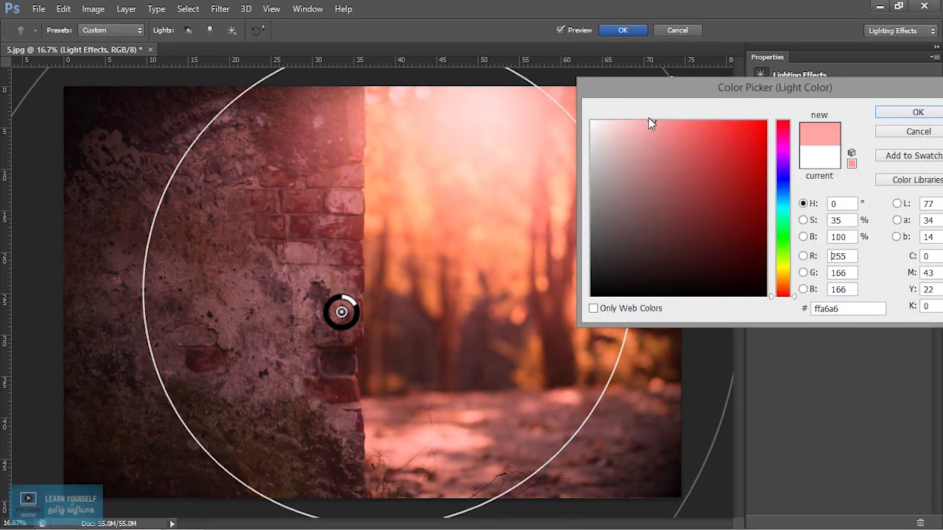
drag(785, 172, 785, 193)
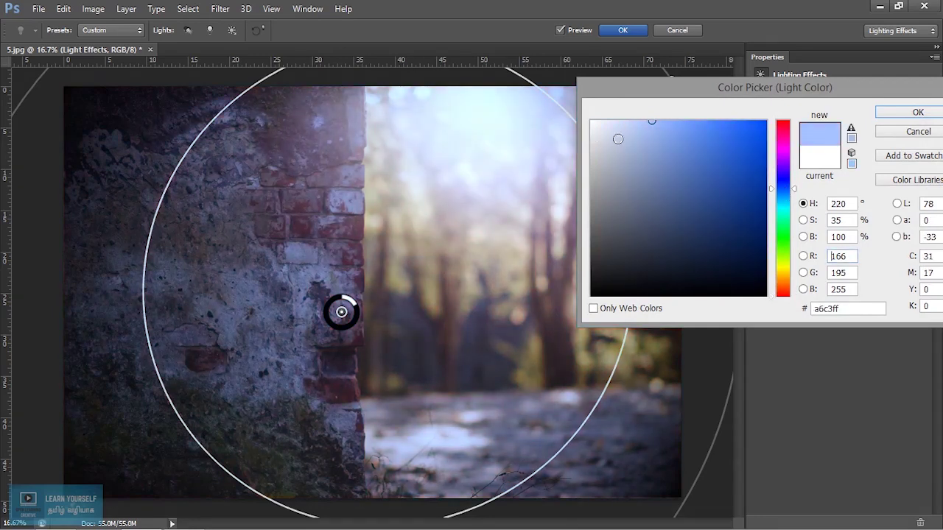
drag(637, 132, 625, 121)
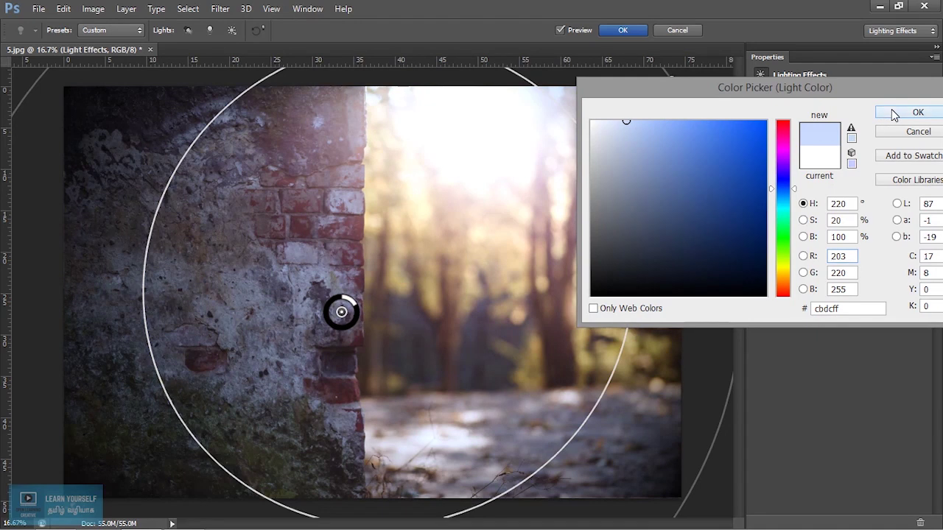
click(893, 115)
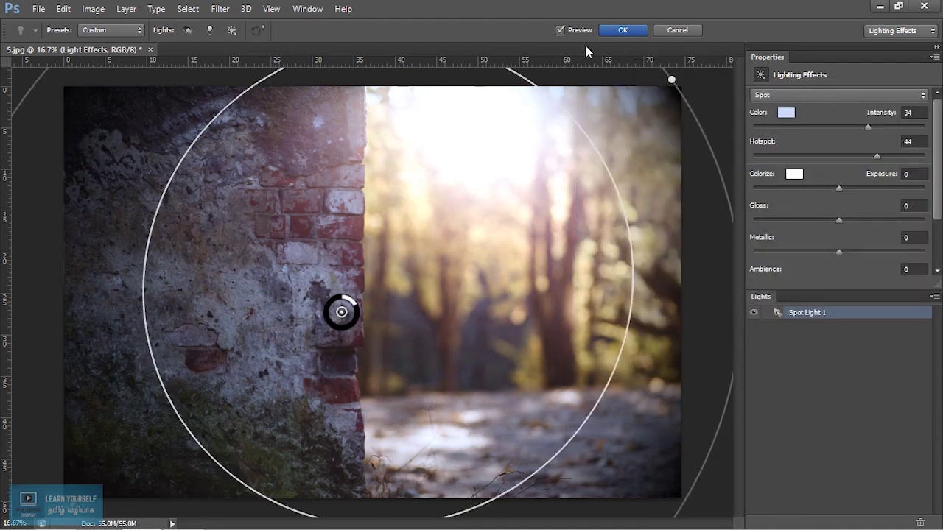
click(560, 31)
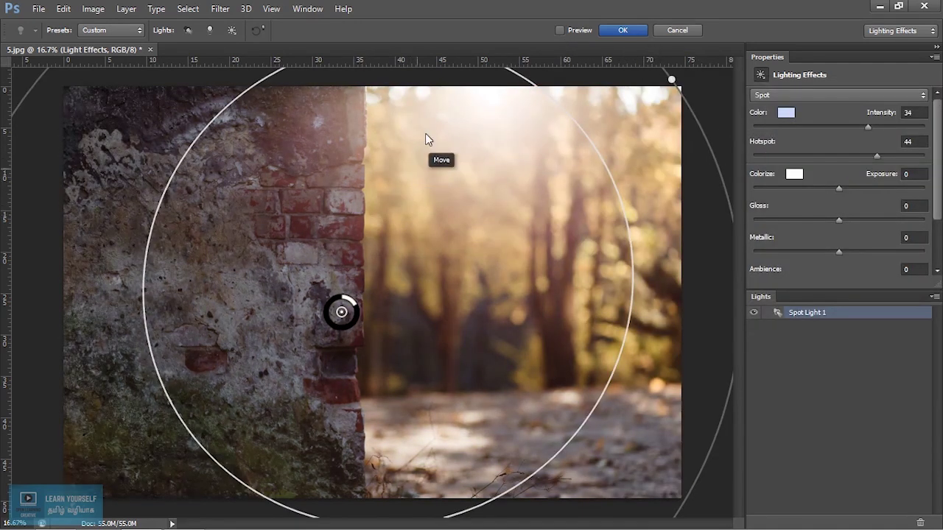
click(559, 30)
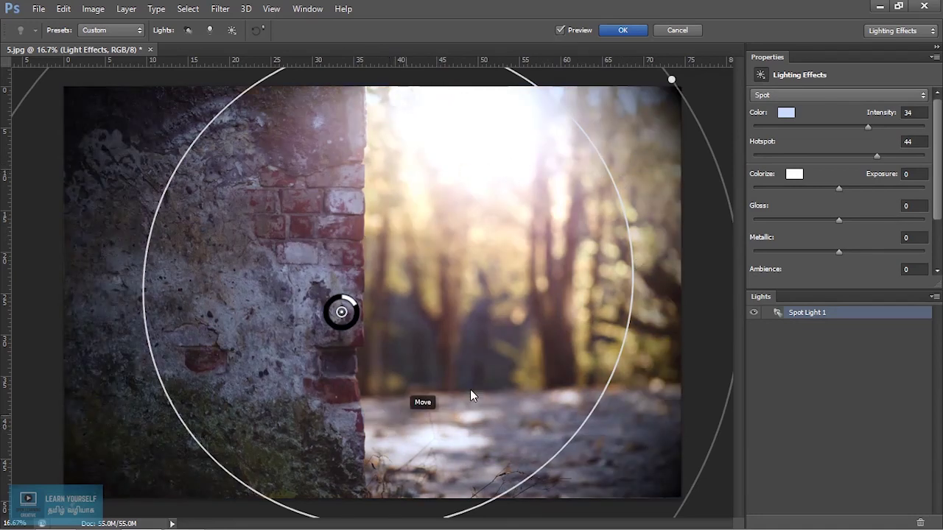
Set the Colorize colour to grey bababa and nudge the Gloss slider.
click(800, 175)
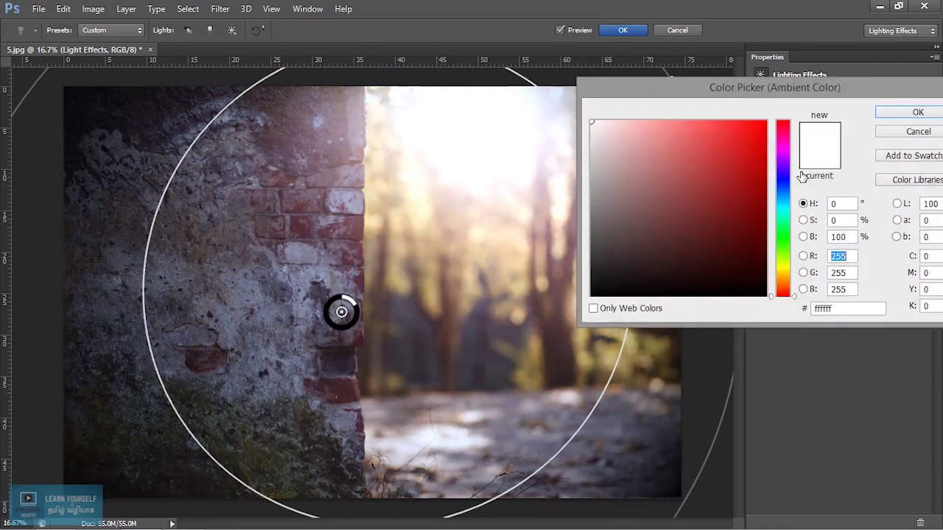
drag(639, 158, 591, 168)
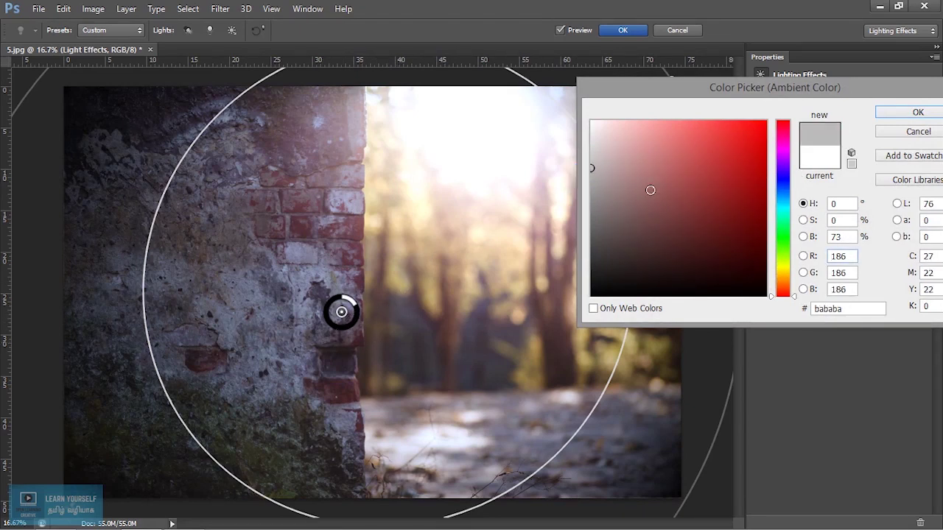
click(916, 114)
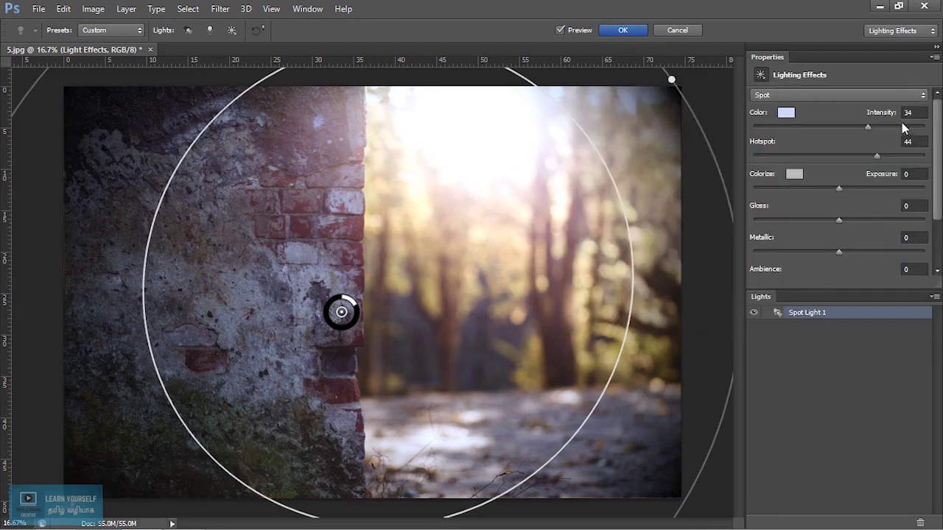
drag(839, 221, 842, 218)
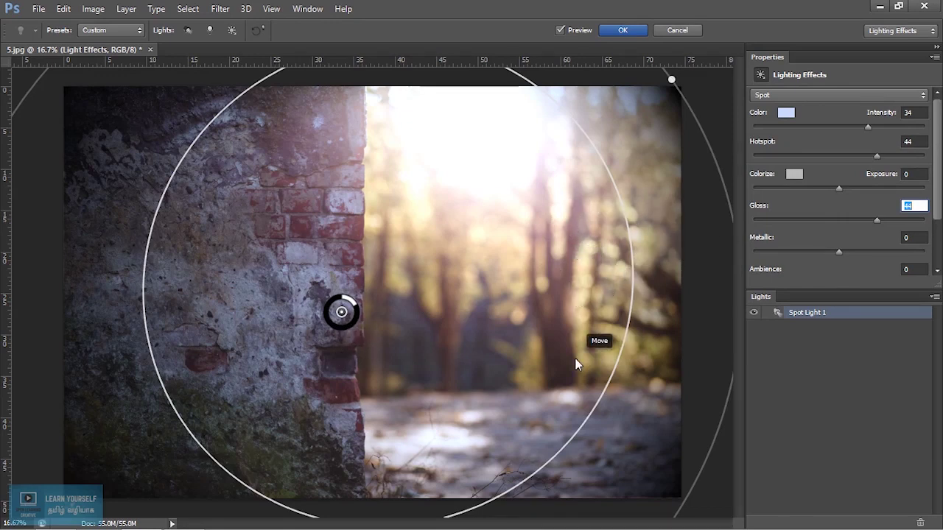
Apply the Lighting Effects to the photo's Background layer.
click(622, 30)
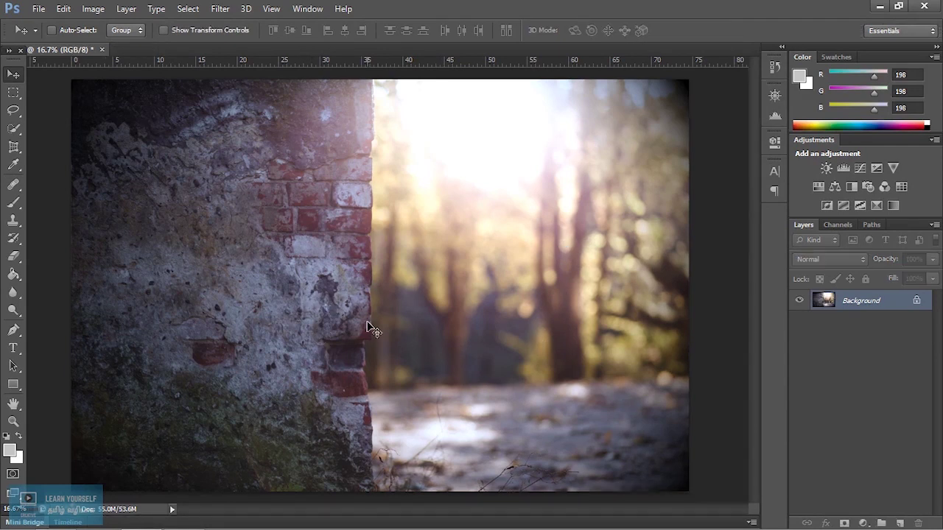
key(ctrl+z)
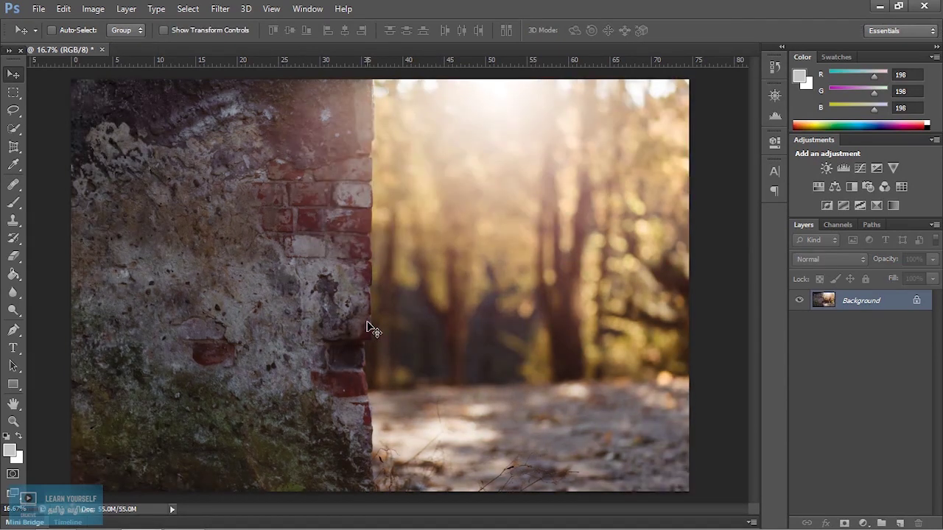
key(ctrl+z)
key(ctrl+z)
key(ctrl+z)
key(ctrl+z)
key(ctrl+z)
key(ctrl+z)
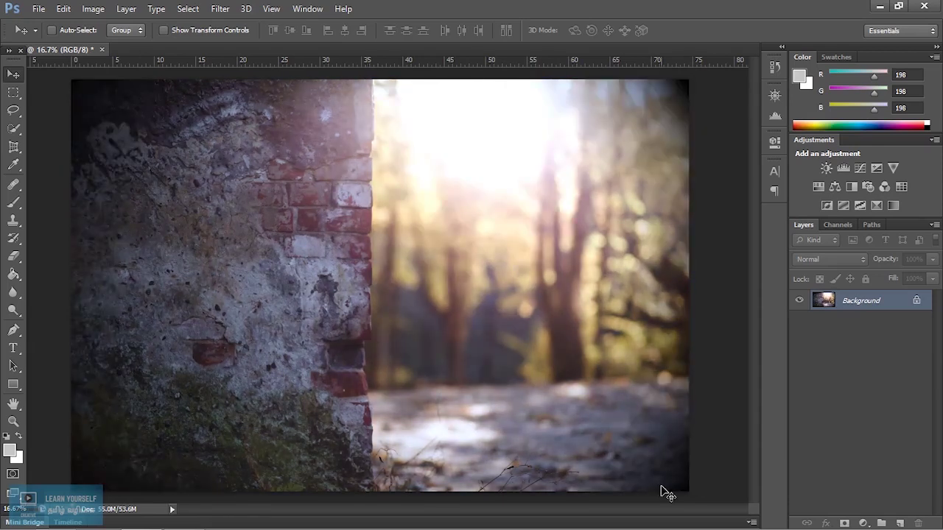